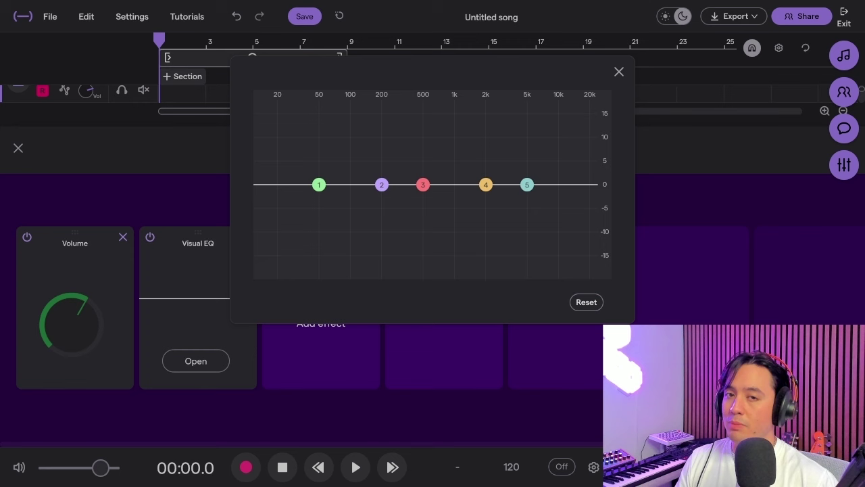
pyautogui.click(527, 185)
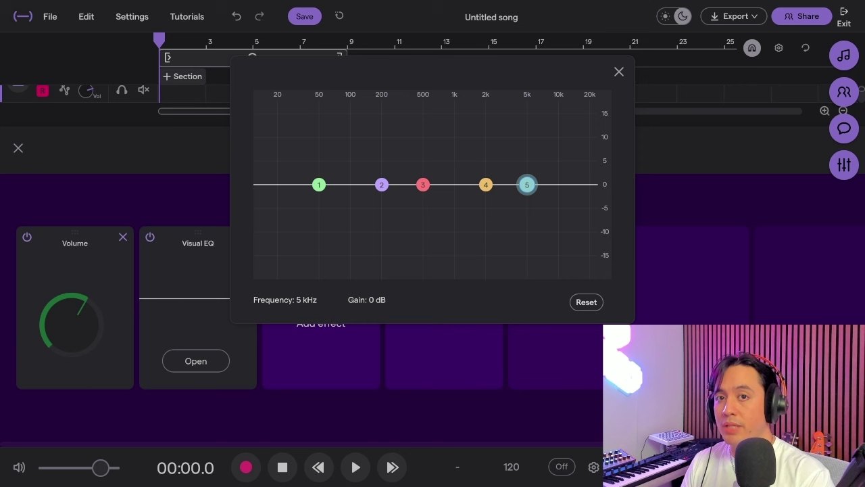
pyautogui.click(382, 185)
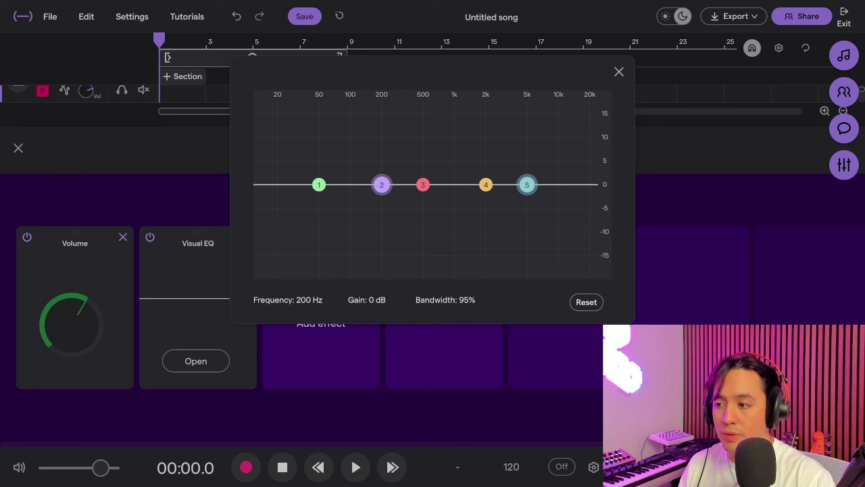
pyautogui.moveTo(381, 185); pyautogui.dragTo(320, 207)
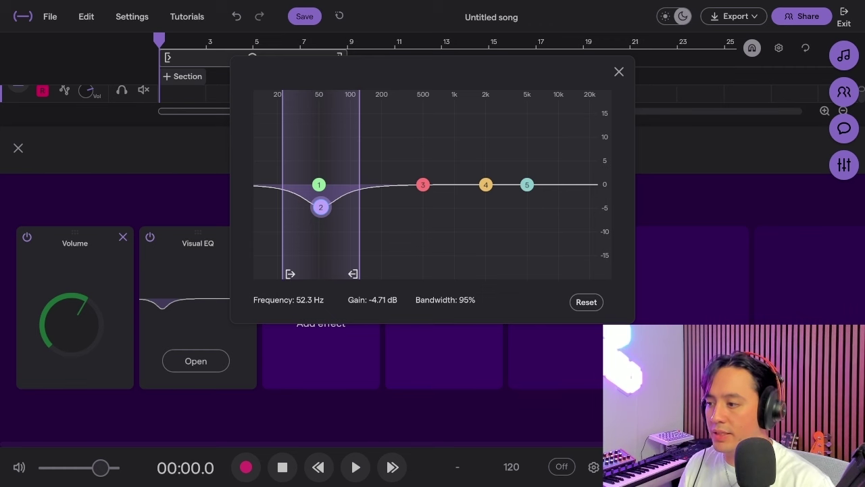
pyautogui.hotkey('ctrl', 'z')
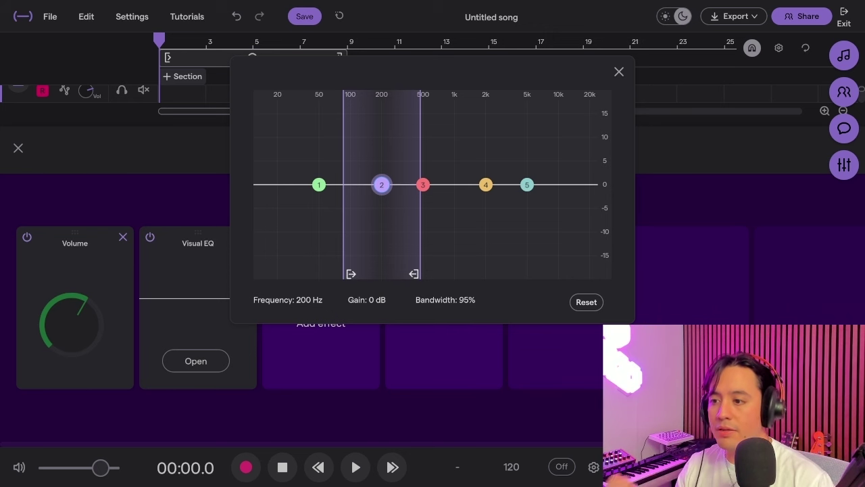
# Move the Visual EQ's fourth band node to about 3.59 kHz and cut it to -5 dB.
pyautogui.moveTo(486, 184); pyautogui.dragTo(529, 161)
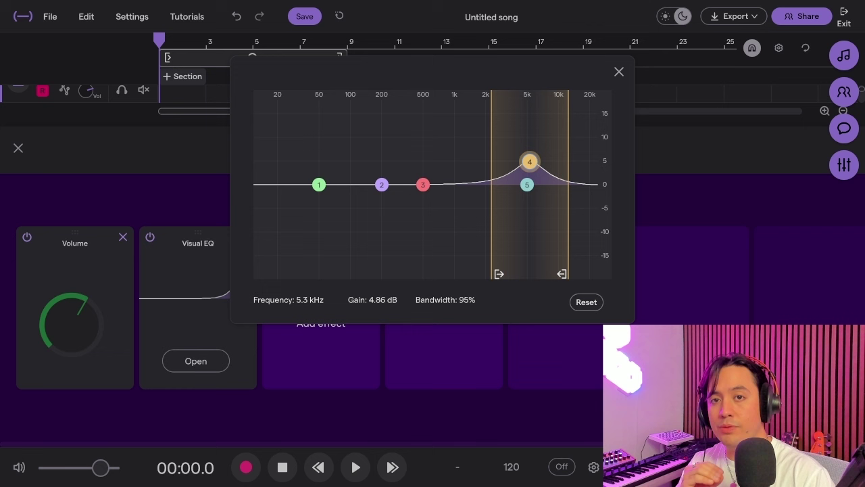
pyautogui.moveTo(529, 162); pyautogui.dragTo(522, 167)
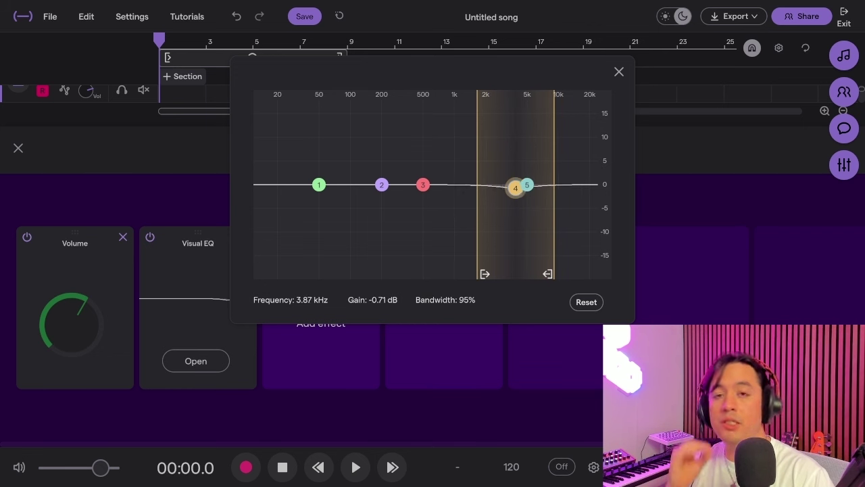
pyautogui.moveTo(515, 187); pyautogui.dragTo(514, 193)
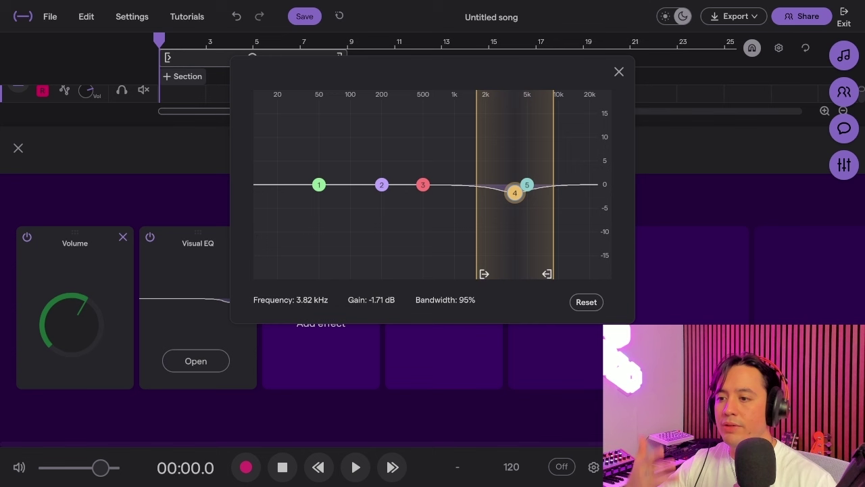
pyautogui.moveTo(514, 193); pyautogui.dragTo(512, 208)
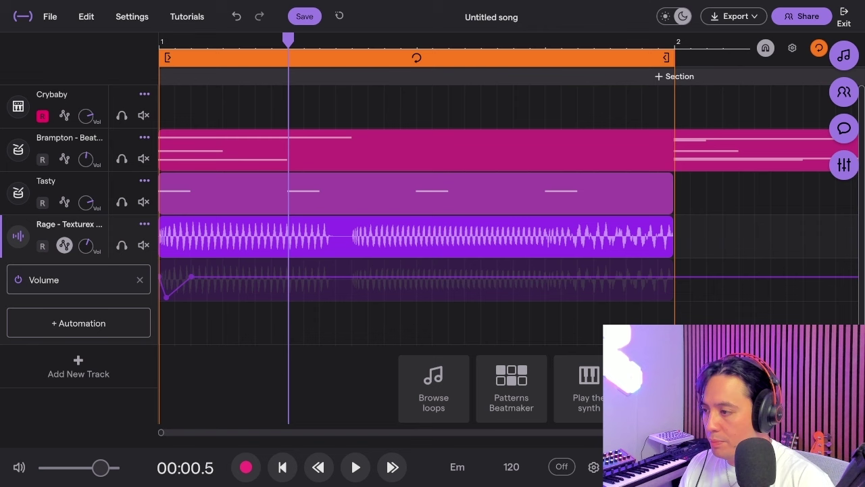
# Add three volume dips to the Rage track's automation at successive playhead positions.
pyautogui.hotkey('ctrl', 'v')
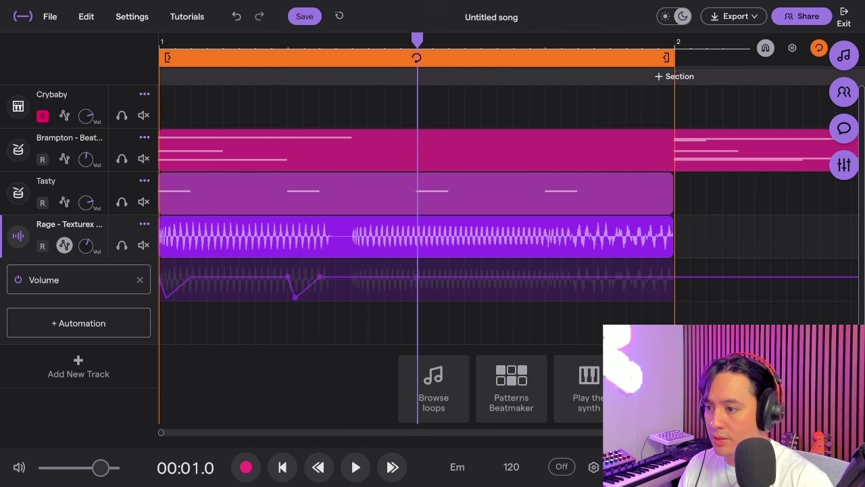
pyautogui.hotkey('ctrl', 'v')
pyautogui.hotkey('ctrl', 'v')
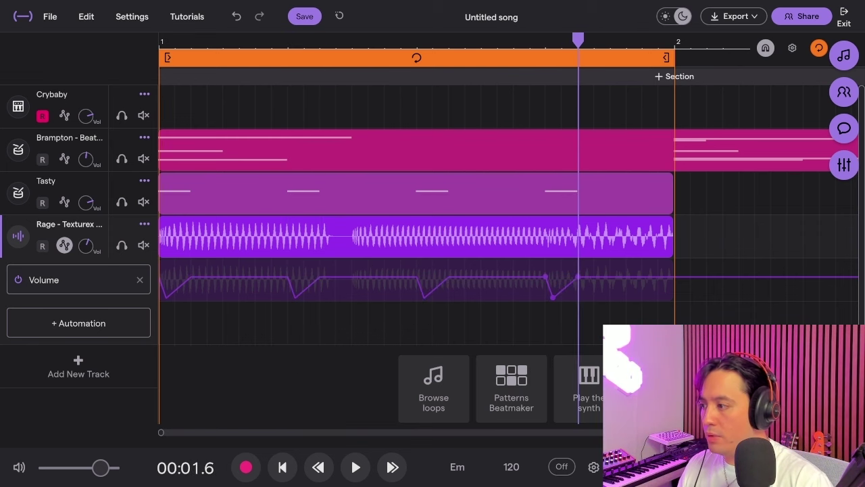
pyautogui.press('s')
# Solo the Tasty track and audition the loop with the Rage volume automation showing.
pyautogui.click(122, 202)
pyautogui.press('space')
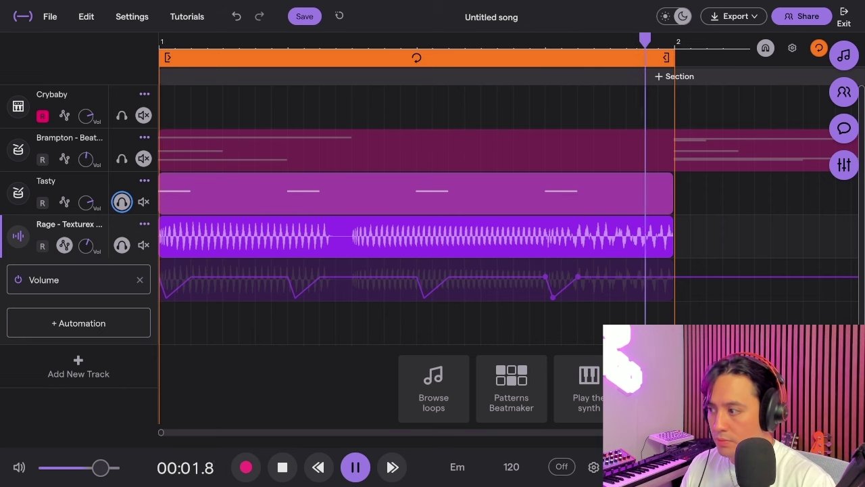
pyautogui.press('space')
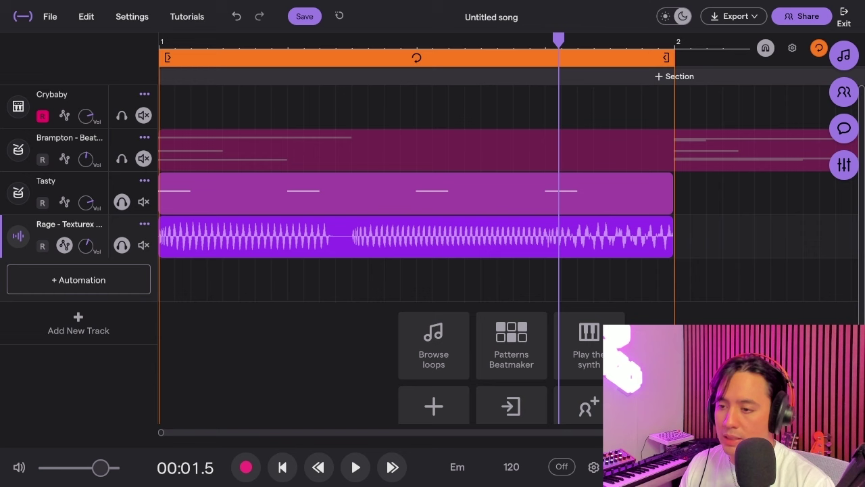
pyautogui.press('space')
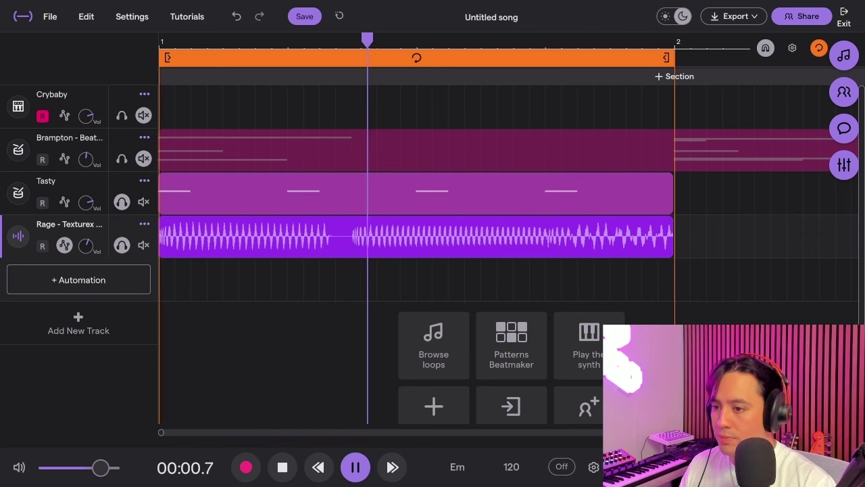
pyautogui.press('space')
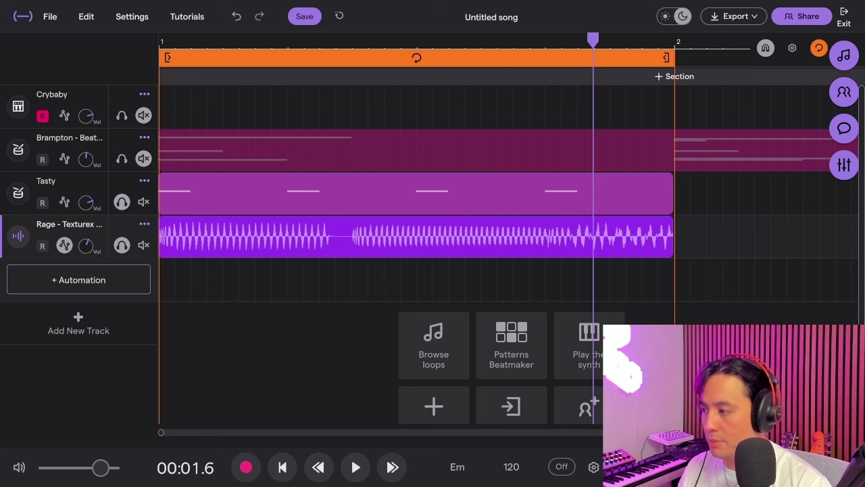
pyautogui.click(78, 279)
pyautogui.press('space')
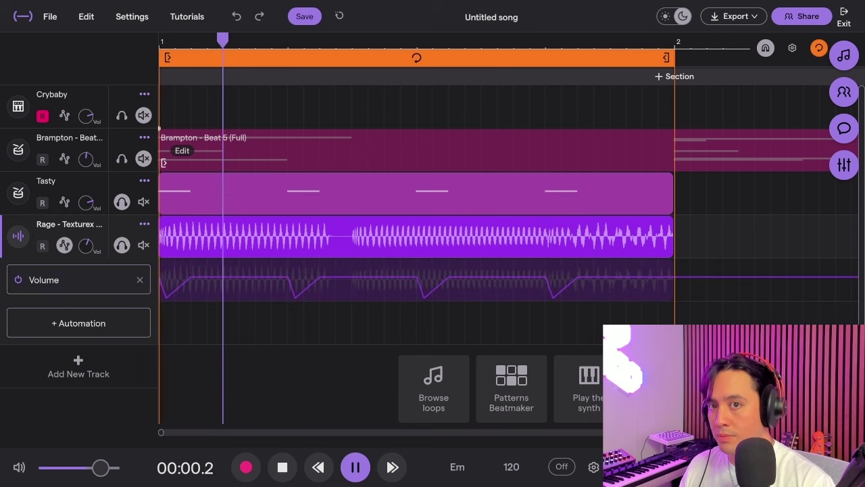
# Stop playback, then play and pause the Mixing Canvas loop.
pyautogui.press('space')
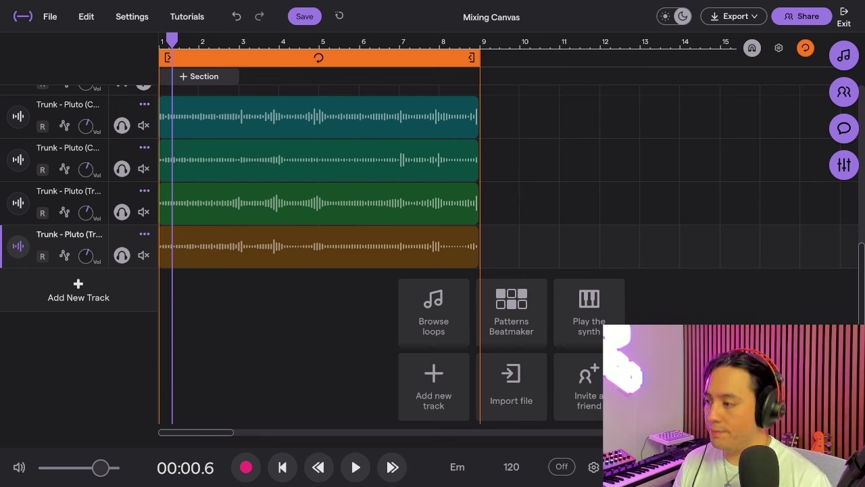
pyautogui.press('space')
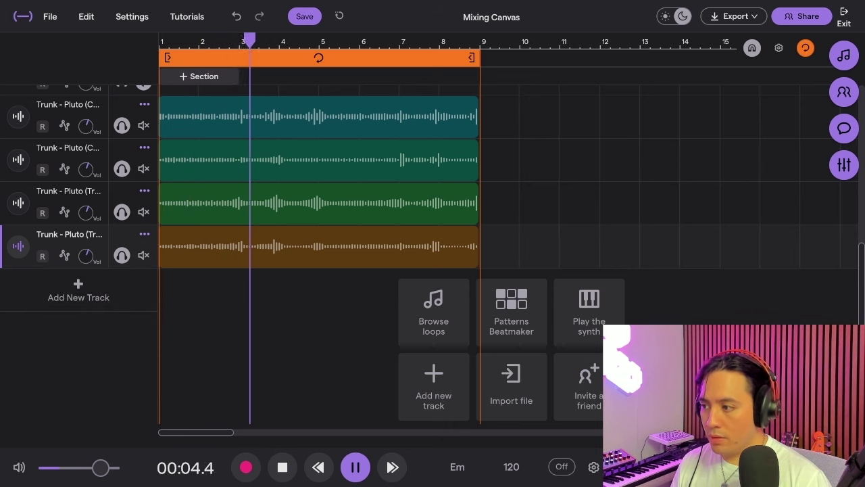
pyautogui.press('space')
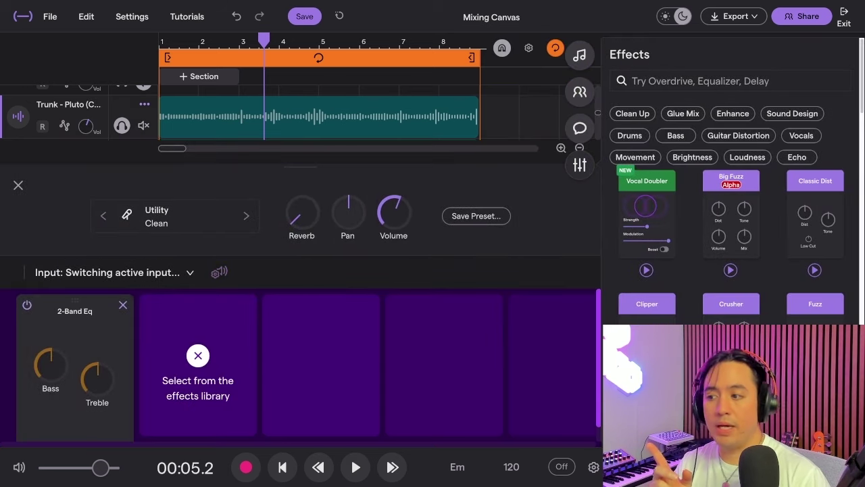
# Pan the first Trunk track 29% right, then try 23% left on another and re-centre it.
pyautogui.moveTo(348, 212); pyautogui.dragTo(348, 202)
pyautogui.click(18, 185)
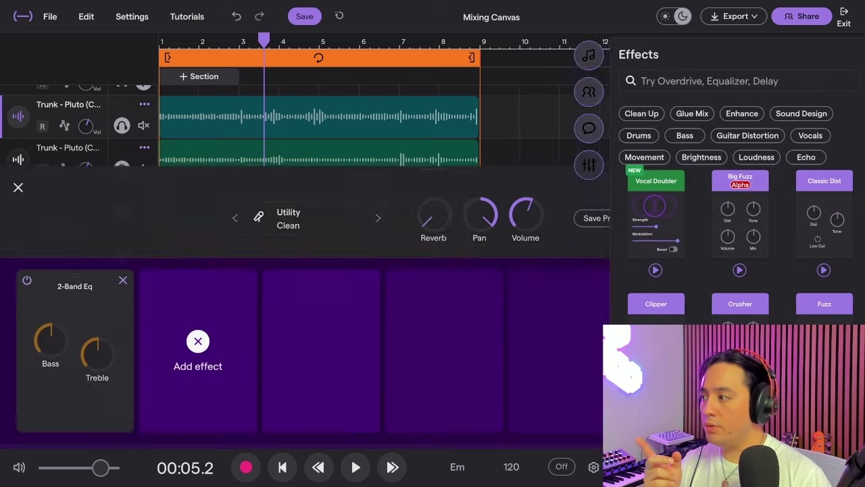
pyautogui.click(18, 116)
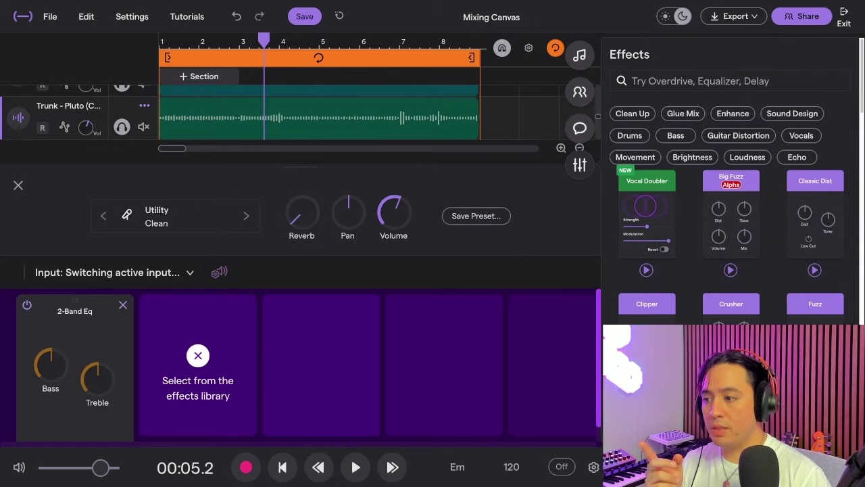
pyautogui.moveTo(348, 212)
pyautogui.mouseDown()
pyautogui.moveTo(348, 223)
pyautogui.moveTo(348, 212)
pyautogui.mouseUp()
pyautogui.click(19, 185)
# Check the effects of the remaining Trunk tracks, including the fourth, and close the effects view.
pyautogui.click(17, 145)
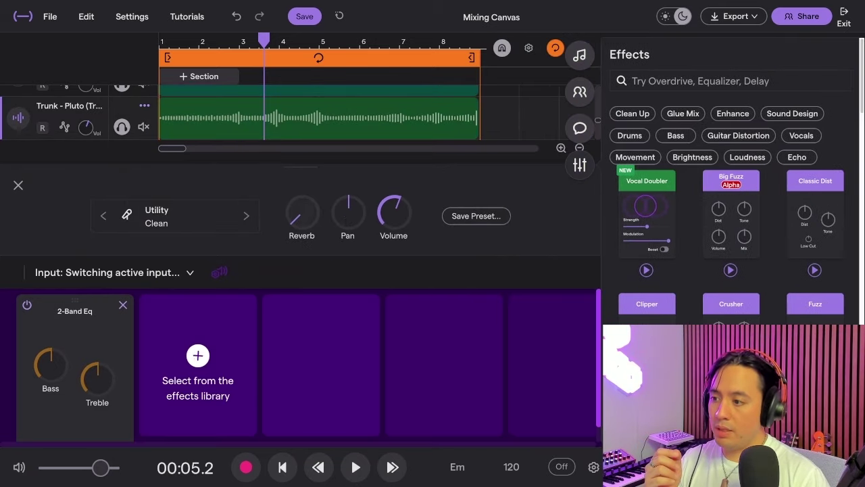
pyautogui.click(18, 185)
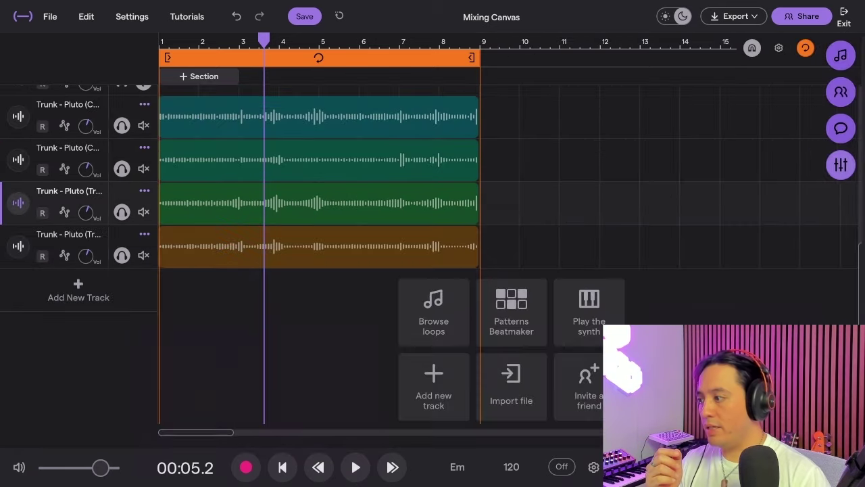
pyautogui.click(64, 255)
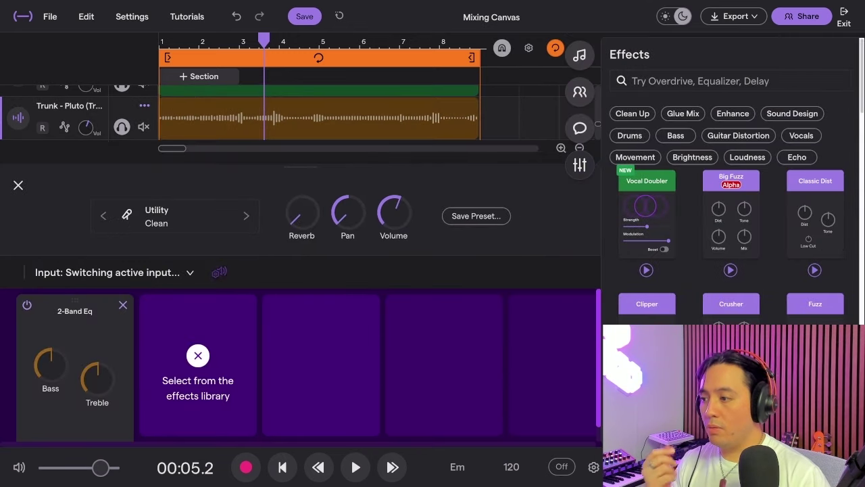
pyautogui.click(18, 185)
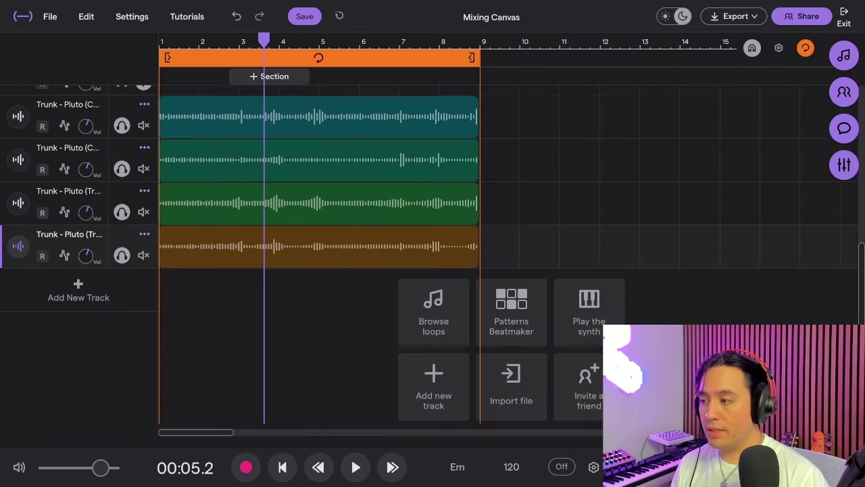
# Play the Mixing Canvas mix through and stop it.
pyautogui.press('space')
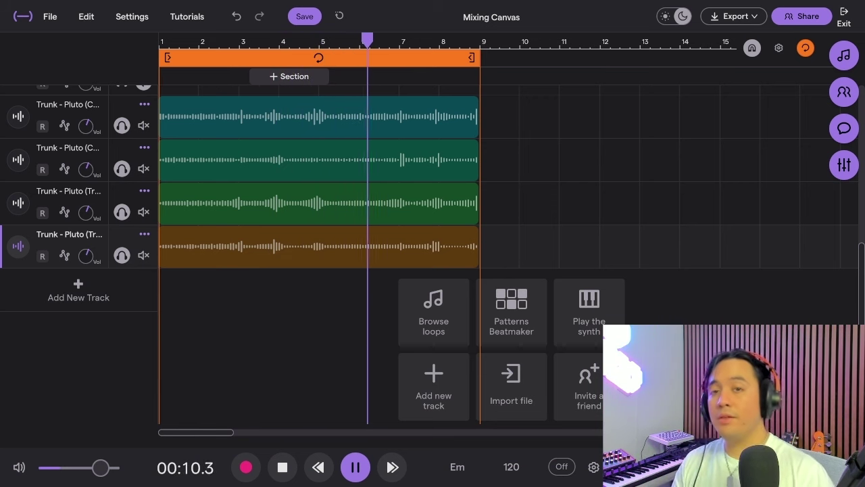
pyautogui.press('space')
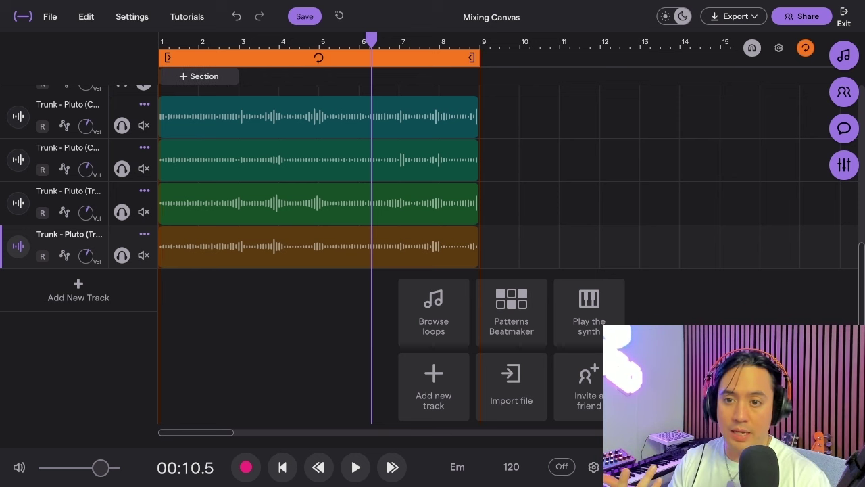
# Search the loop library for a dry vocal, then play the mix with it from the start.
pyautogui.hotkey('ctrl', 'a')
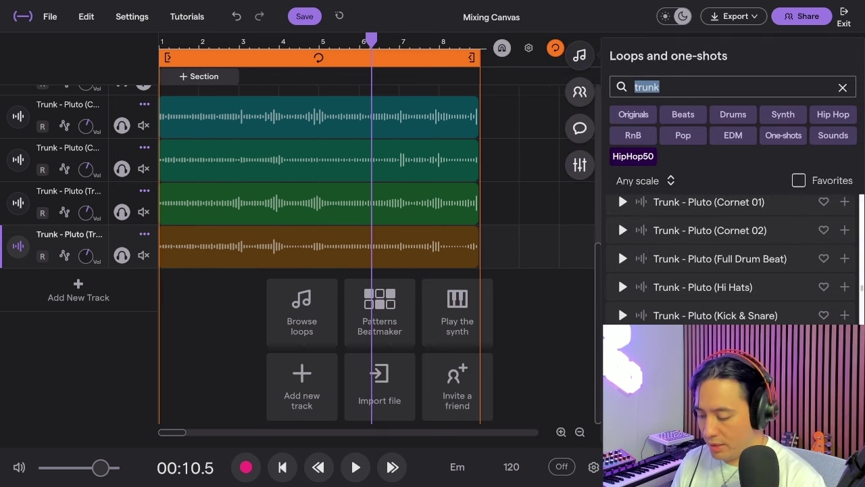
pyautogui.write('vocal dry')
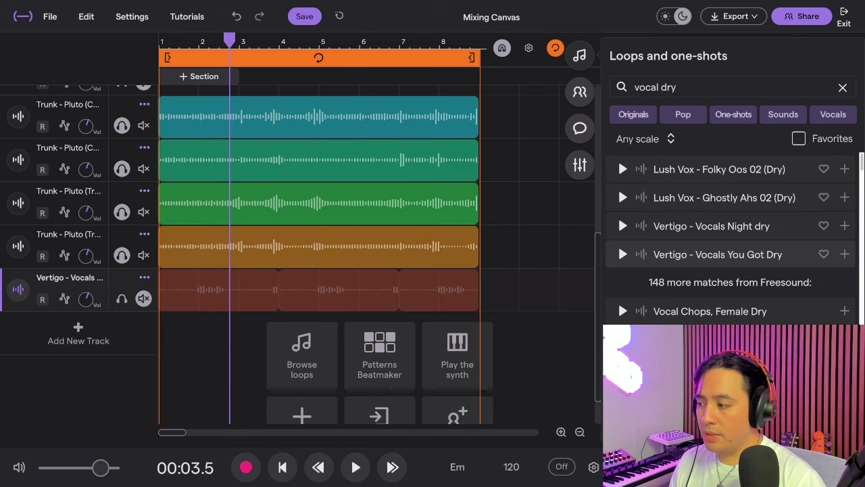
pyautogui.press('Return')
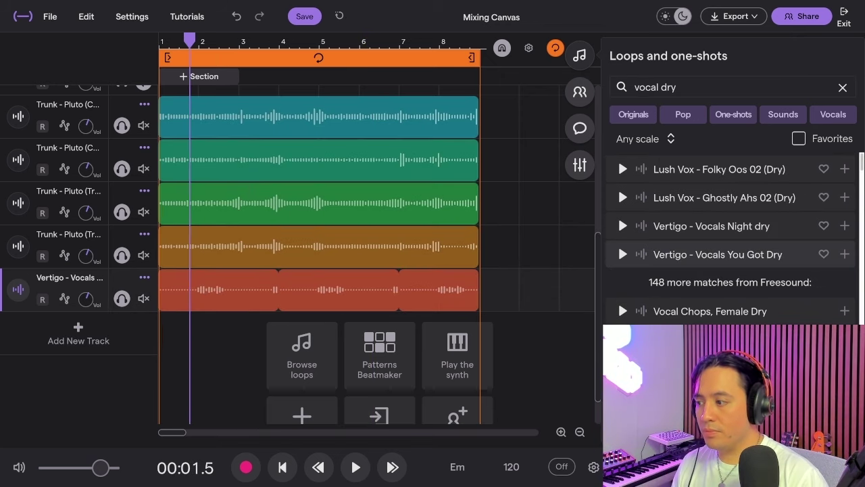
pyautogui.press('space')
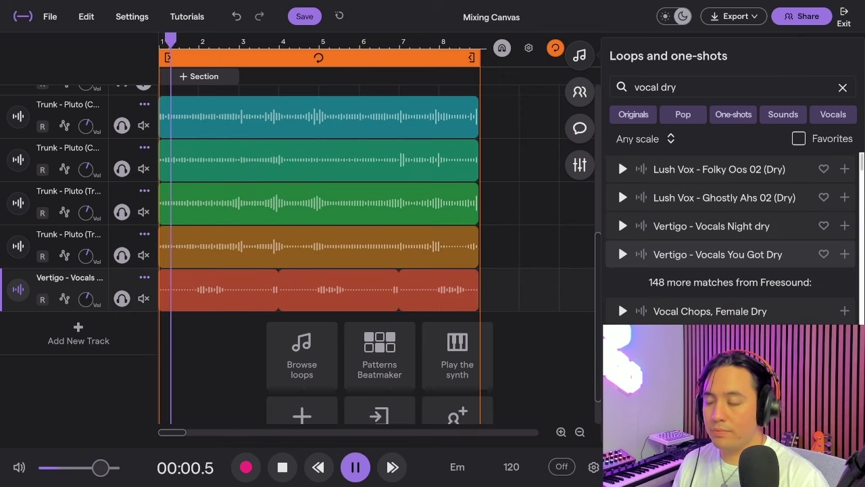